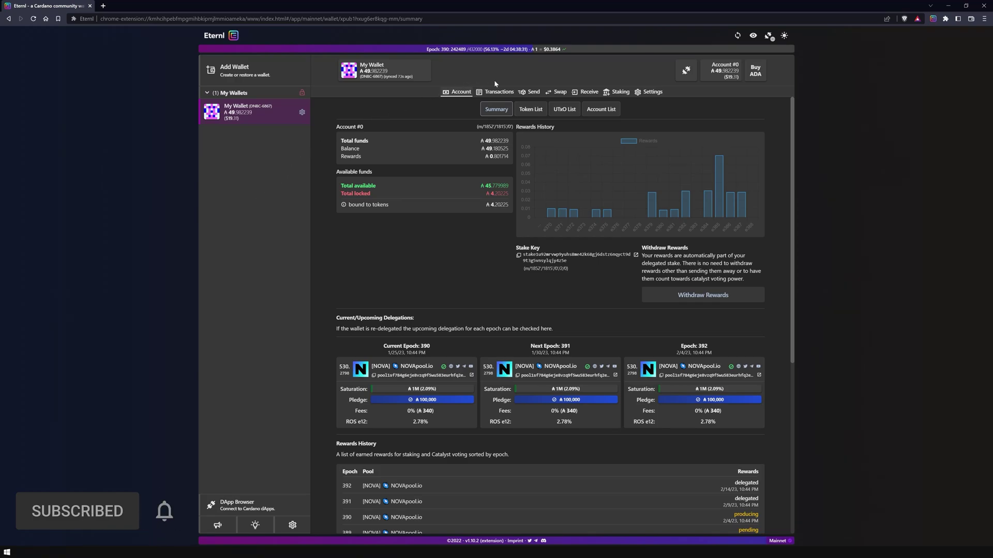
# - Go to the swap page and open the Swap From picker listing the wallet's 12 tokens
pyautogui.click(567, 95)
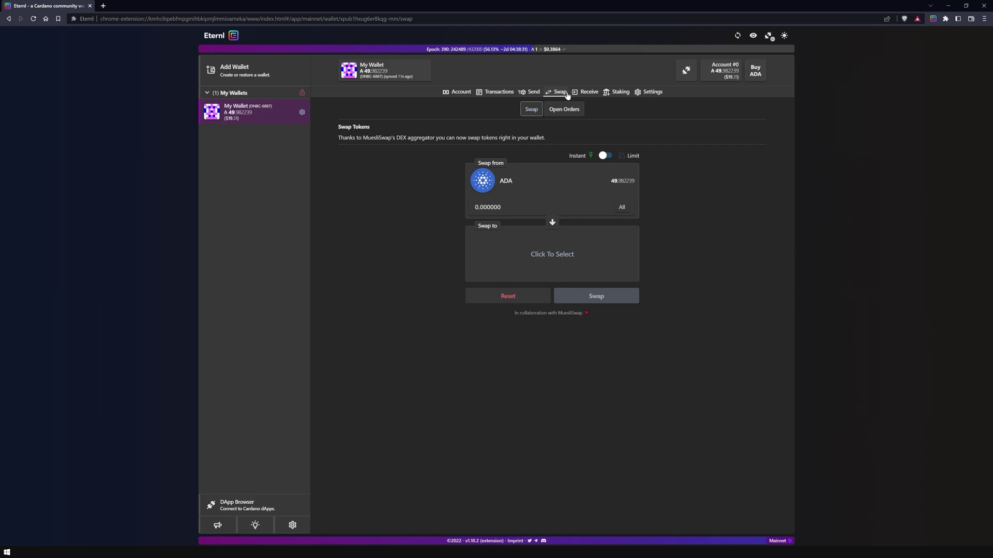
pyautogui.click(529, 181)
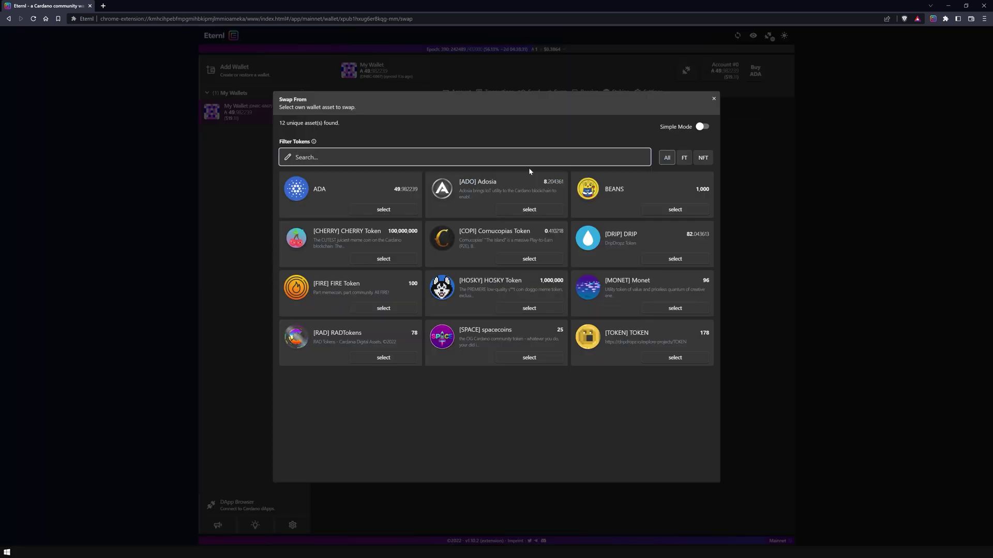
# - Toggle the detailed token view on and off, and inspect then close the DRIP token details
pyautogui.click(699, 128)
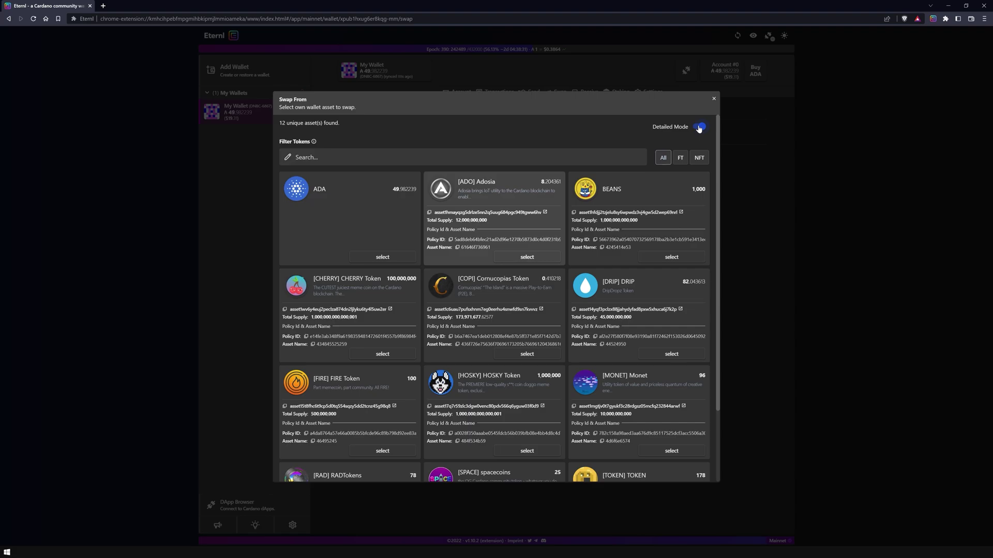
pyautogui.click(701, 127)
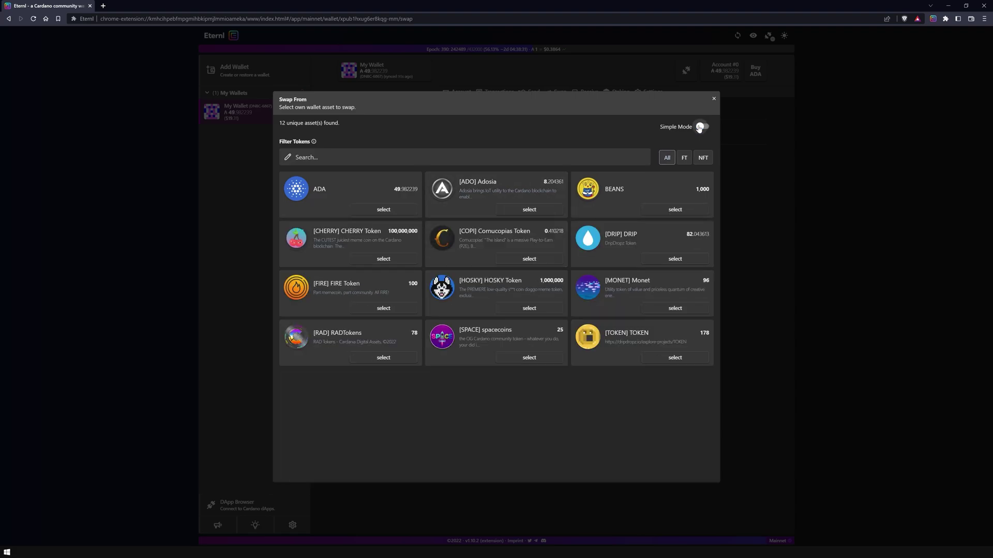
pyautogui.click(664, 242)
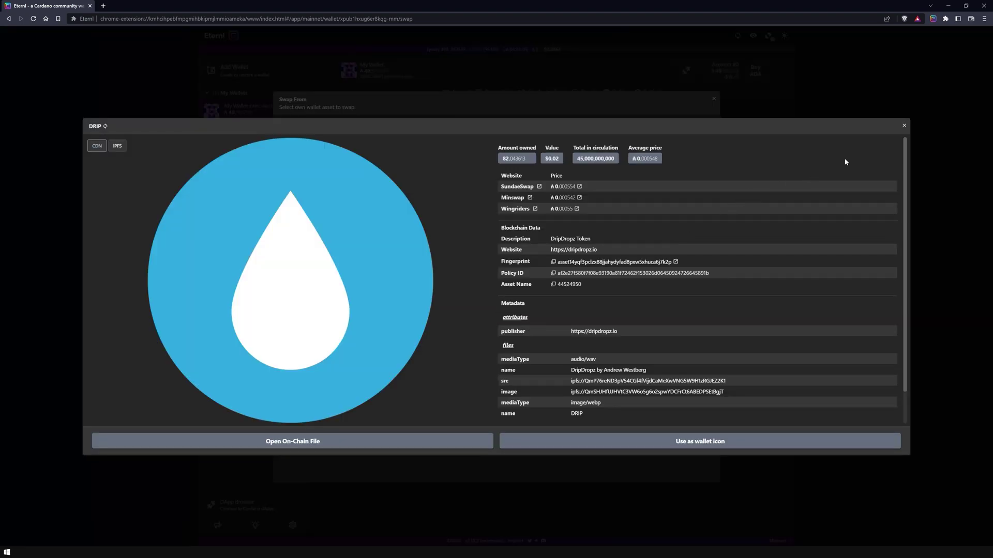
pyautogui.click(905, 127)
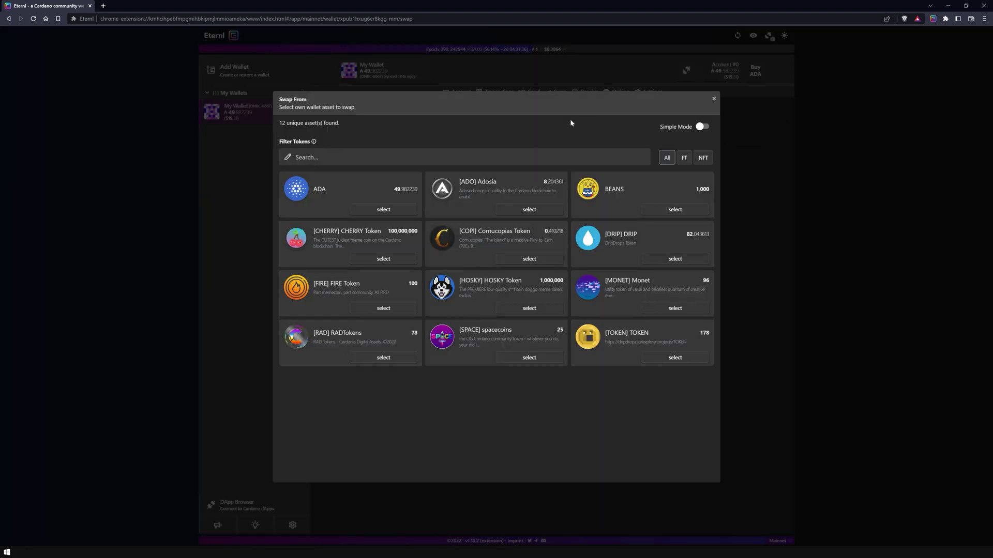
# - Choose ADA as the source asset and enter a swap amount of 20 ADA
pyautogui.click(365, 210)
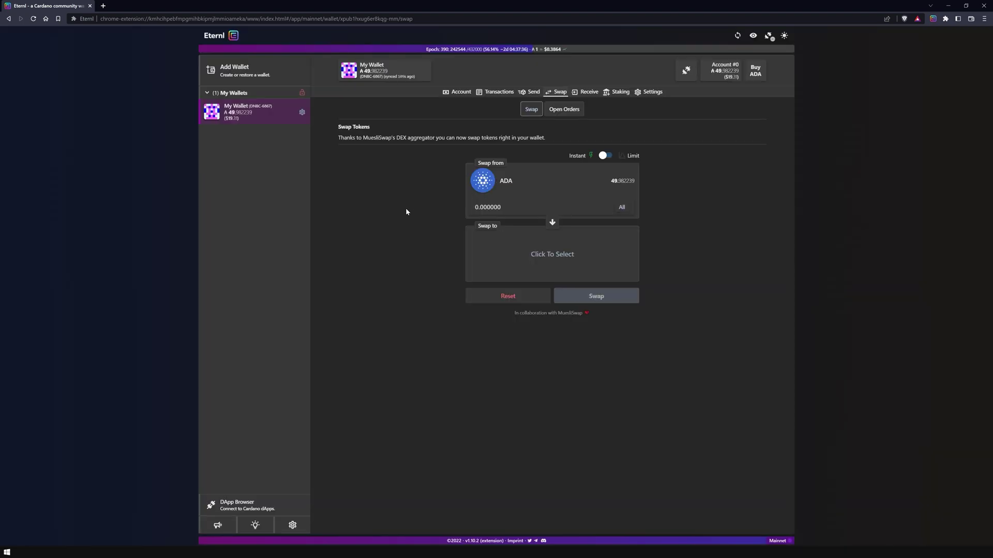
pyautogui.click(475, 207)
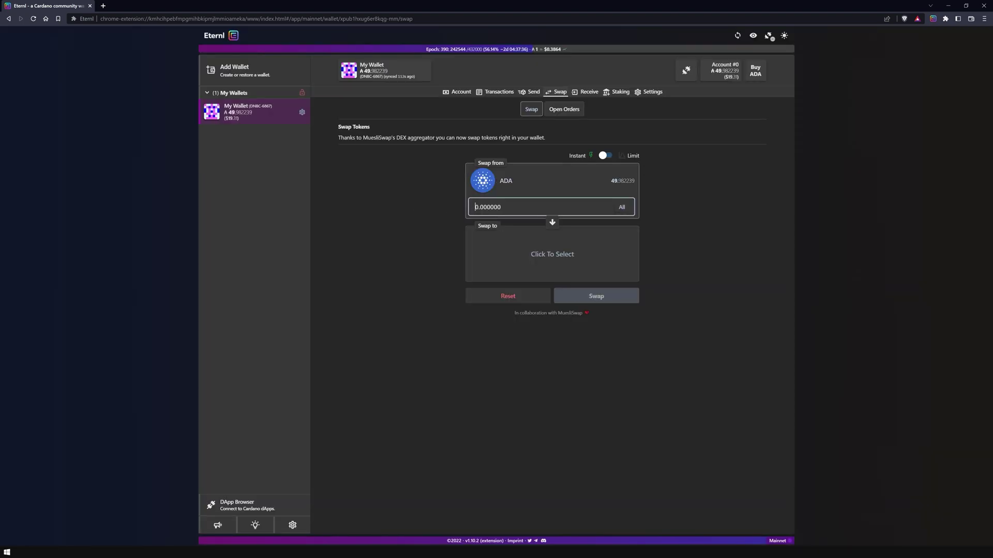
pyautogui.write('20.000000')
pyautogui.click(453, 205)
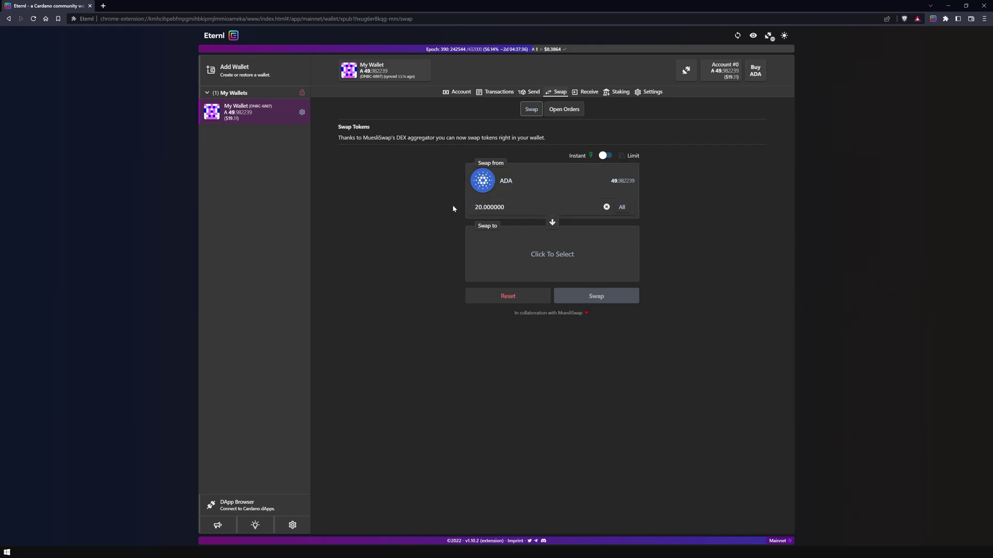
# - Choose World Mobile Token (WMT) as the swap target, keeping Only Verified on
pyautogui.click(473, 237)
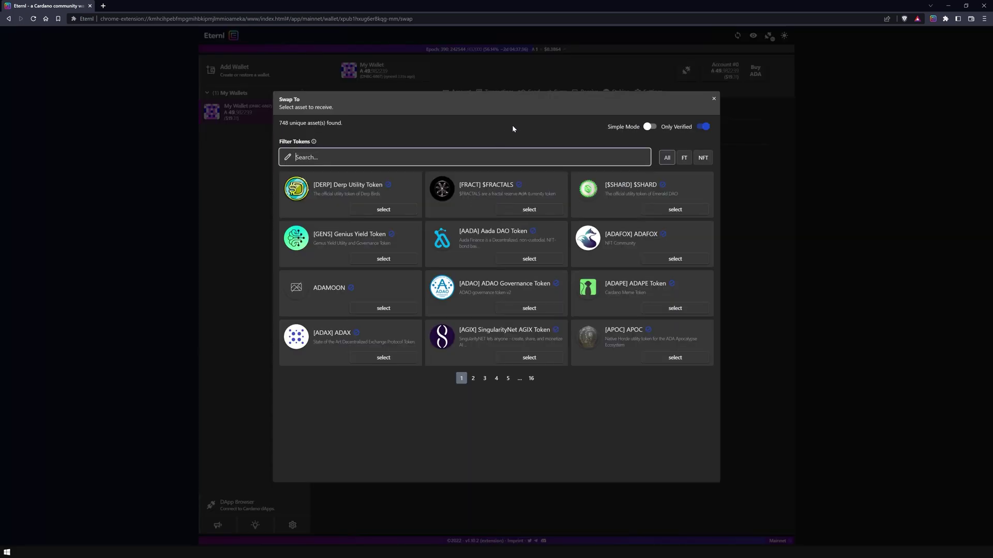
pyautogui.click(703, 127)
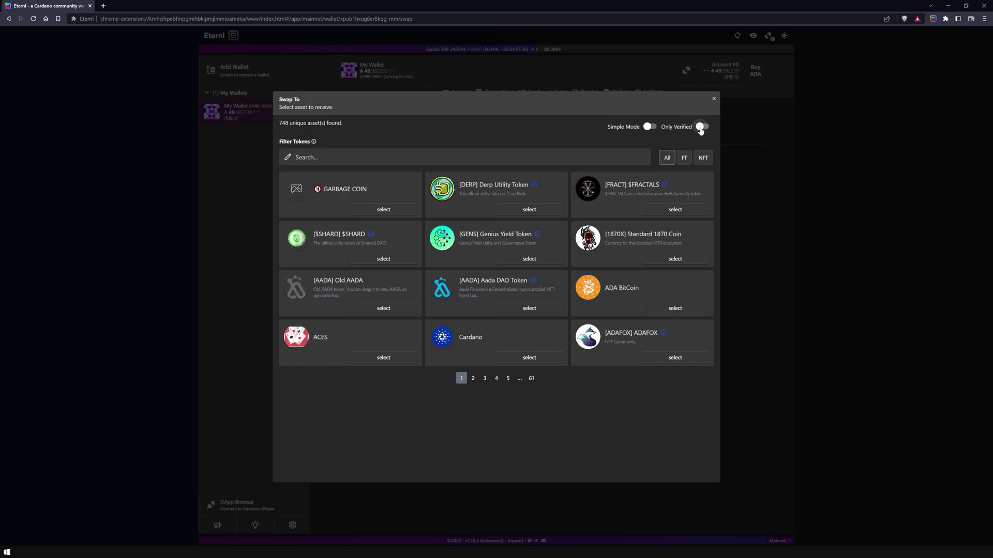
pyautogui.click(701, 128)
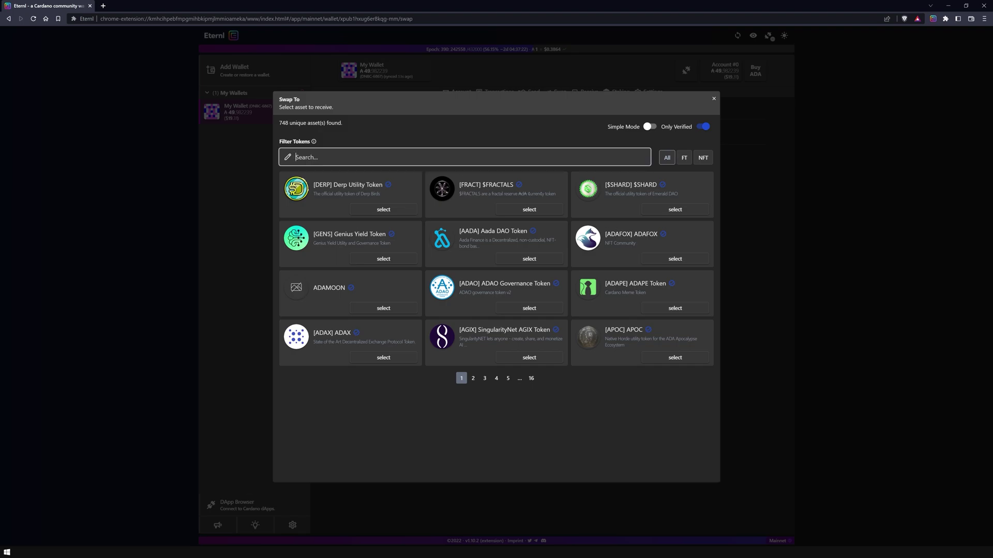
pyautogui.write('WMT')
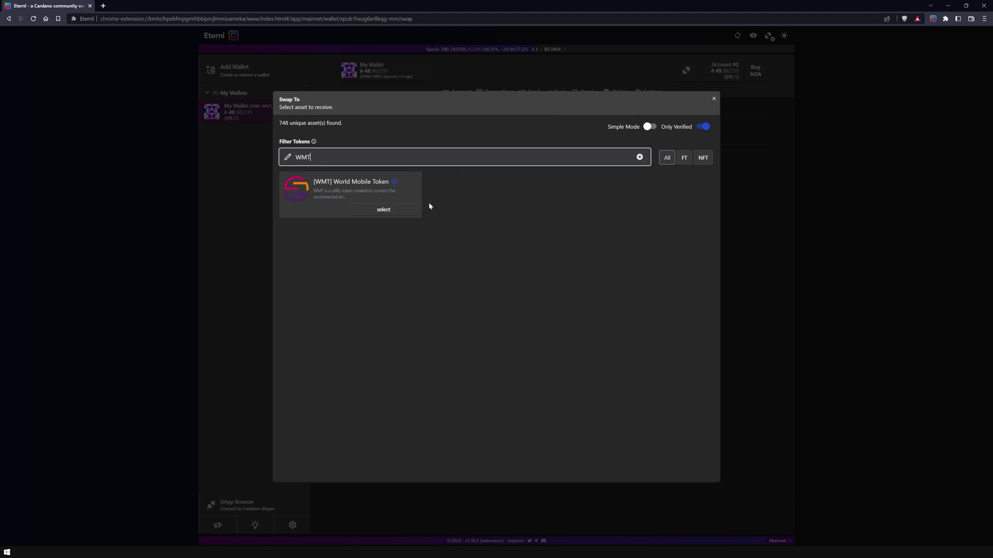
pyautogui.click(412, 211)
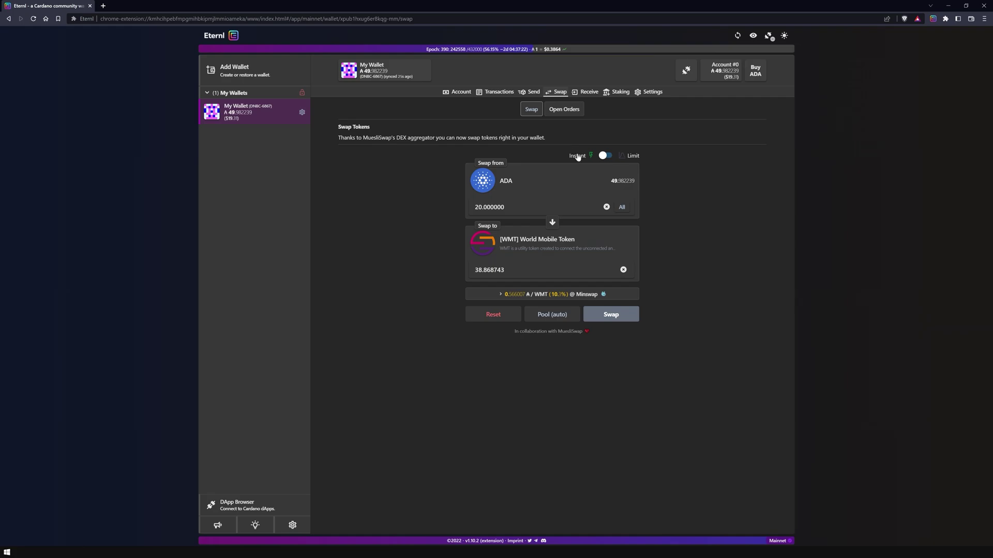
pyautogui.moveTo(577, 156)
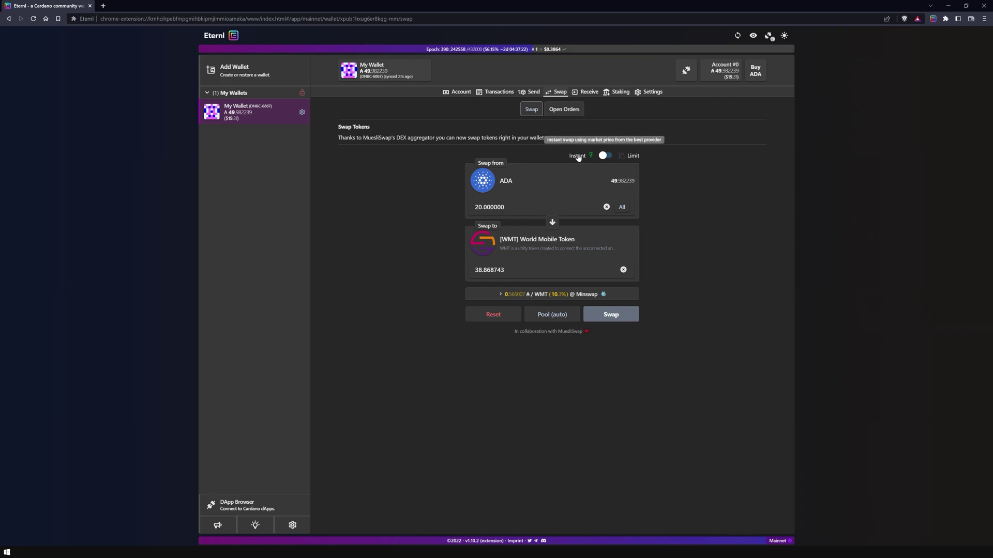
pyautogui.click(631, 157)
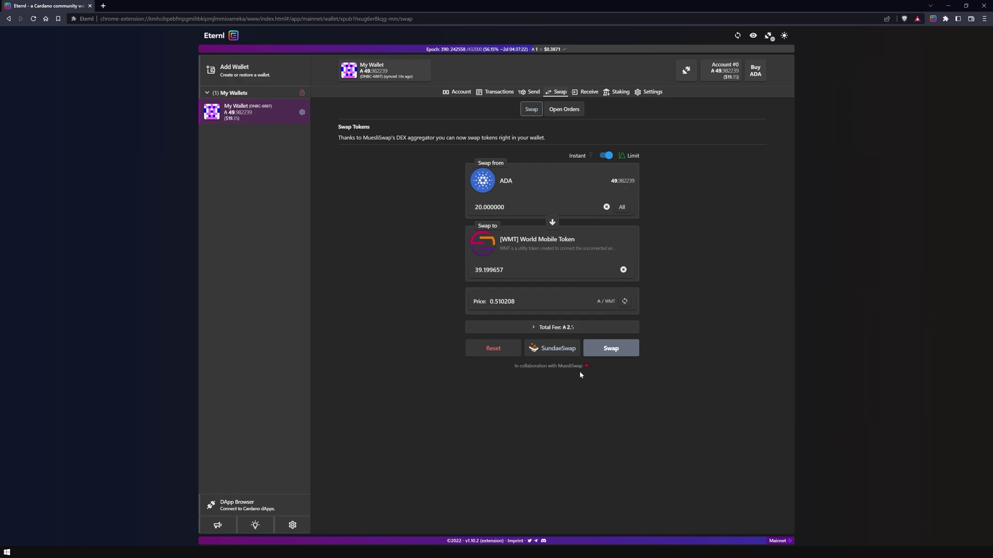
pyautogui.click(577, 354)
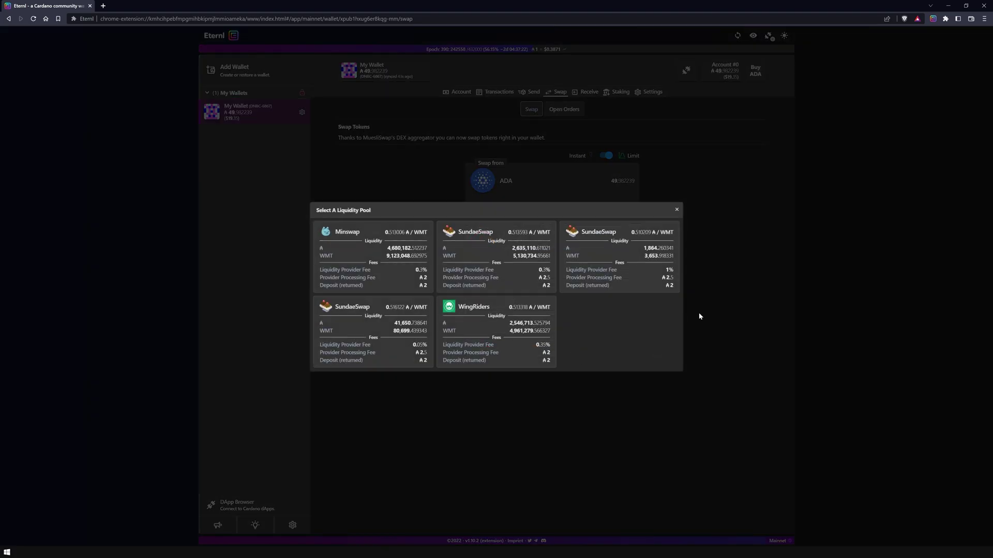
pyautogui.click(676, 210)
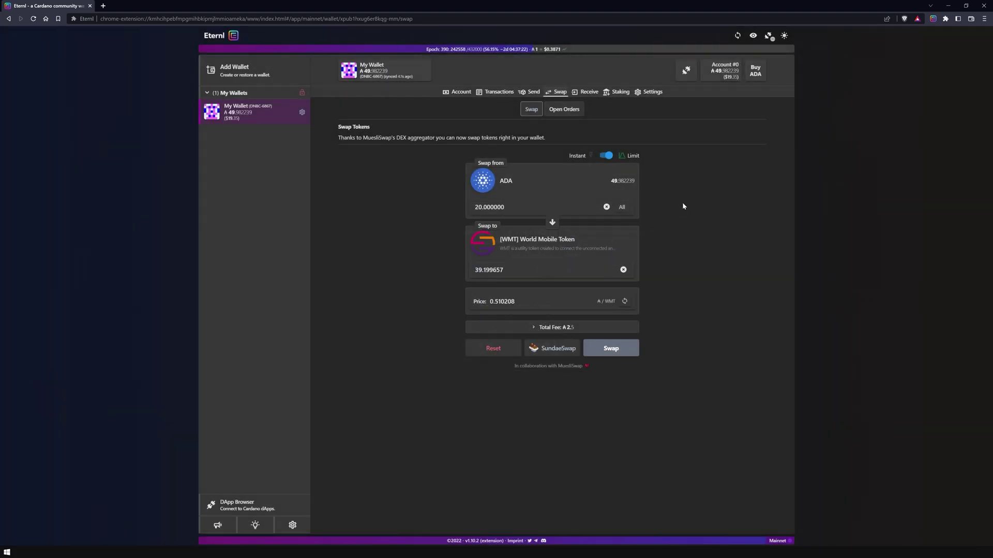
pyautogui.click(576, 158)
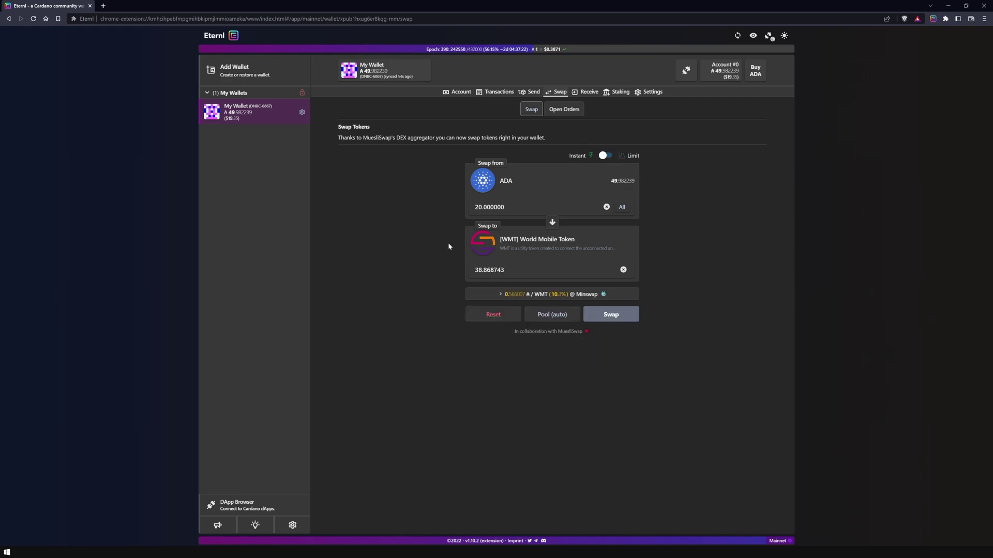
# - Expand the Minswap rate row's fee and minimum-received breakdown, then start the swap
pyautogui.click(492, 295)
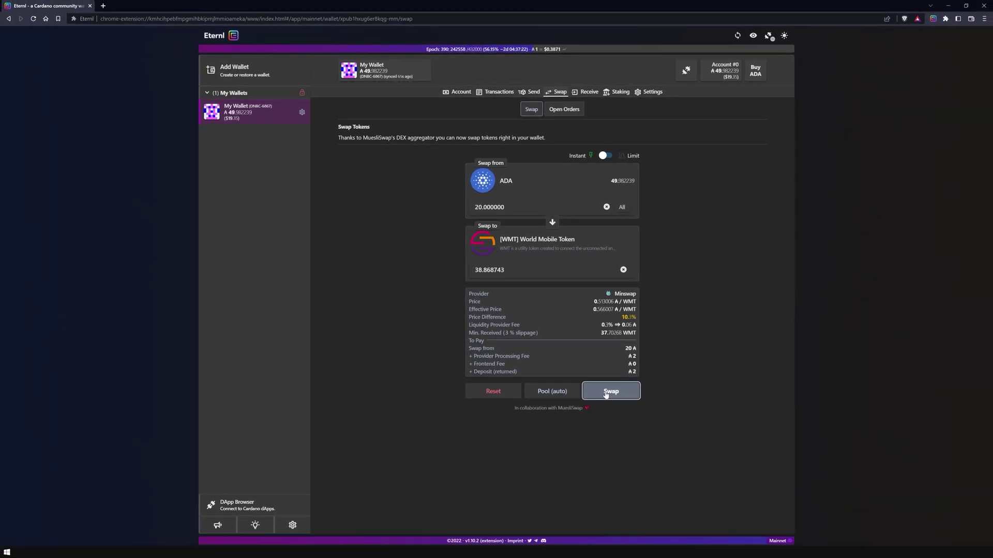
pyautogui.click(606, 394)
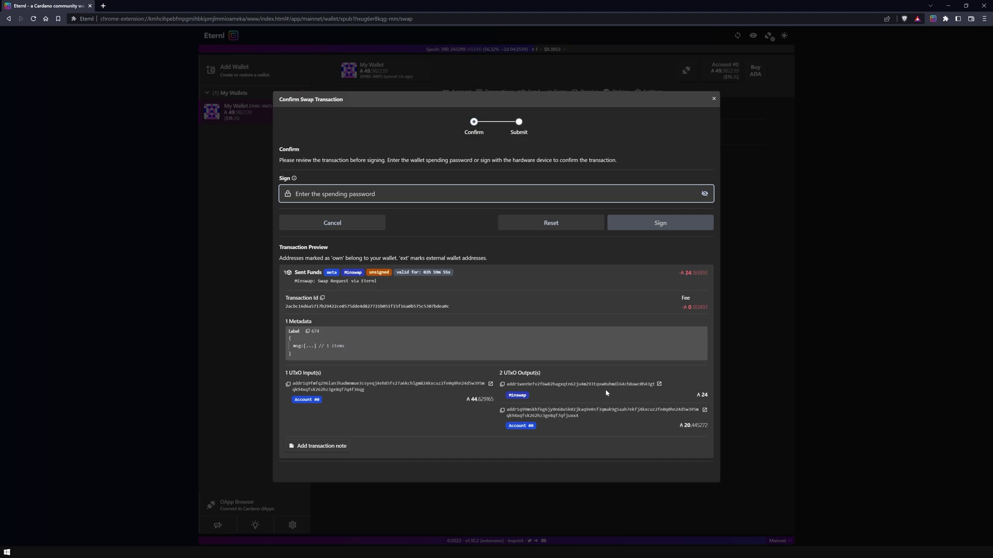
pyautogui.write('•••••••')
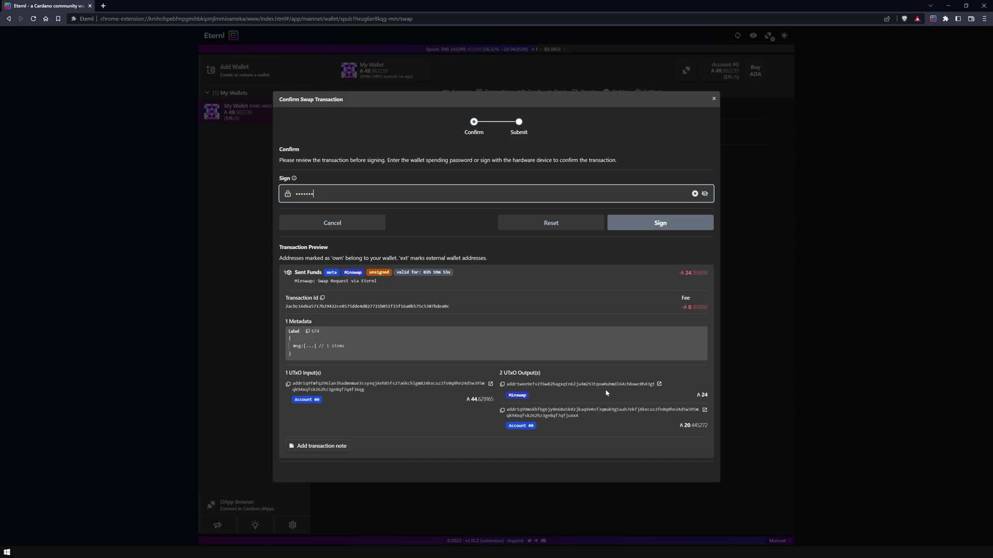
pyautogui.write('•••••')
# - Sign and submit the Minswap swap transaction with the spending password
pyautogui.click(660, 223)
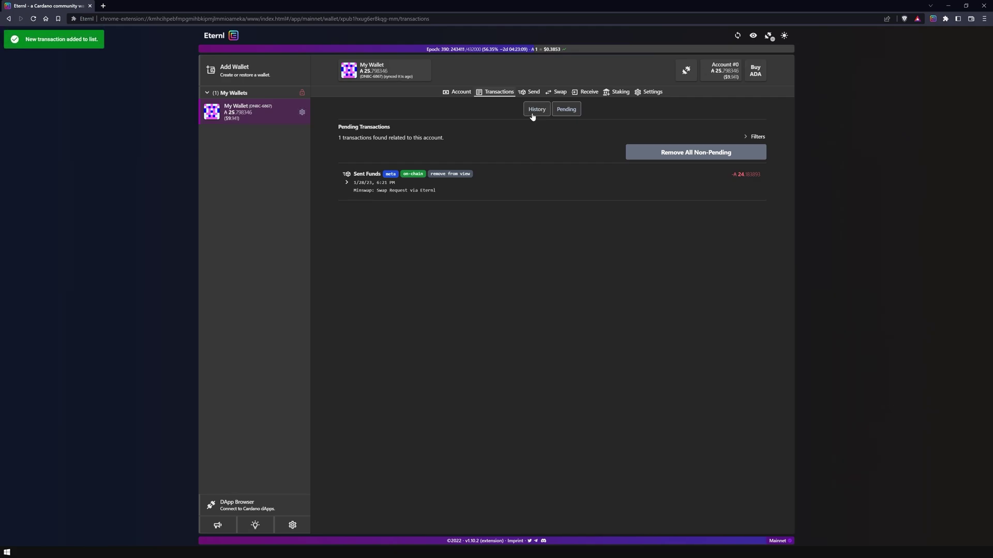
# - Check History for the 38.868658 WMT receipt, then return to the Account overview
pyautogui.click(532, 115)
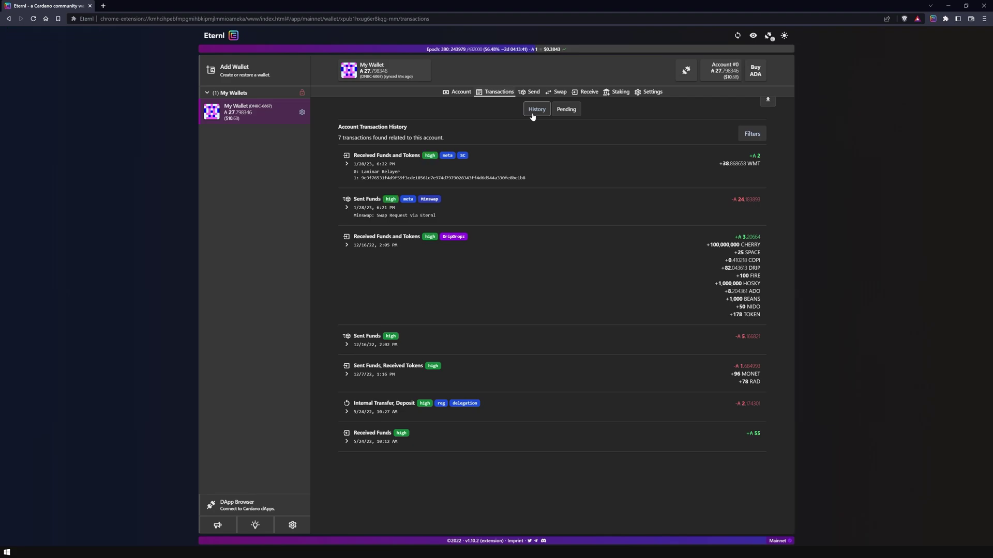
pyautogui.click(462, 97)
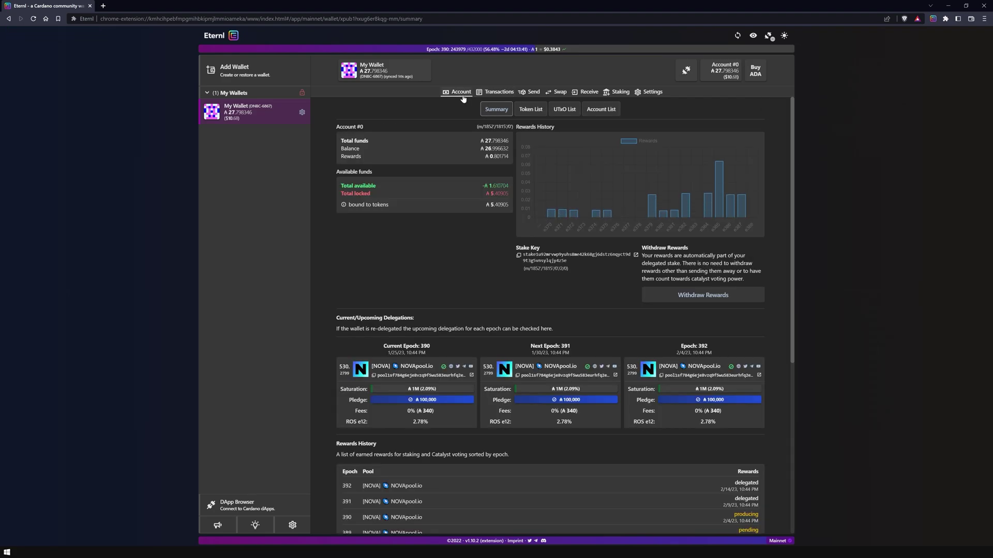
pyautogui.click(519, 112)
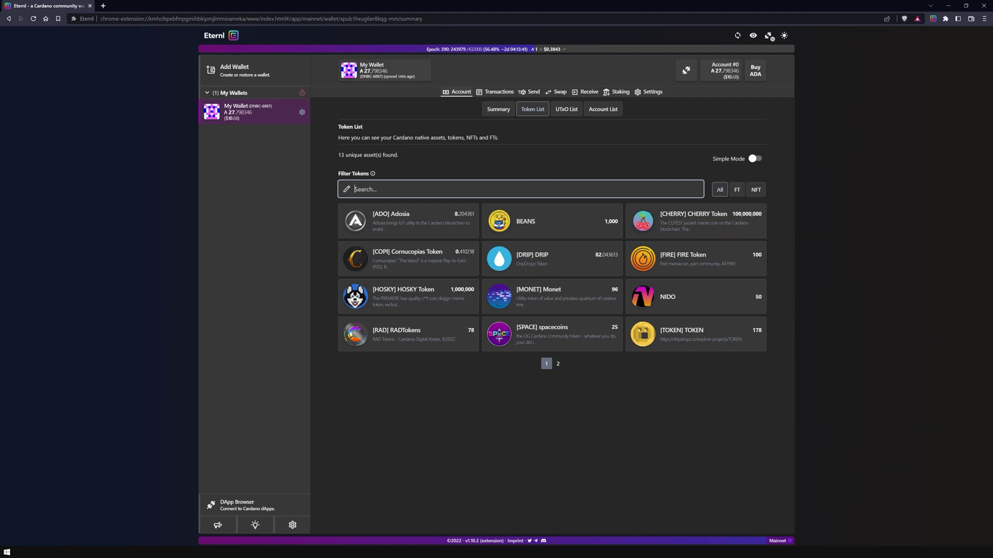
pyautogui.write('WMT')
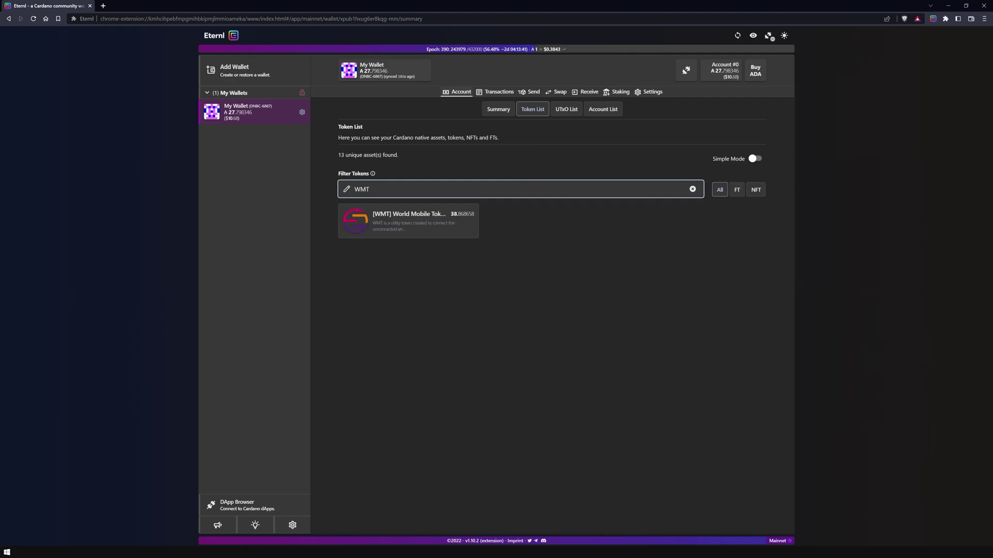
pyautogui.click(499, 111)
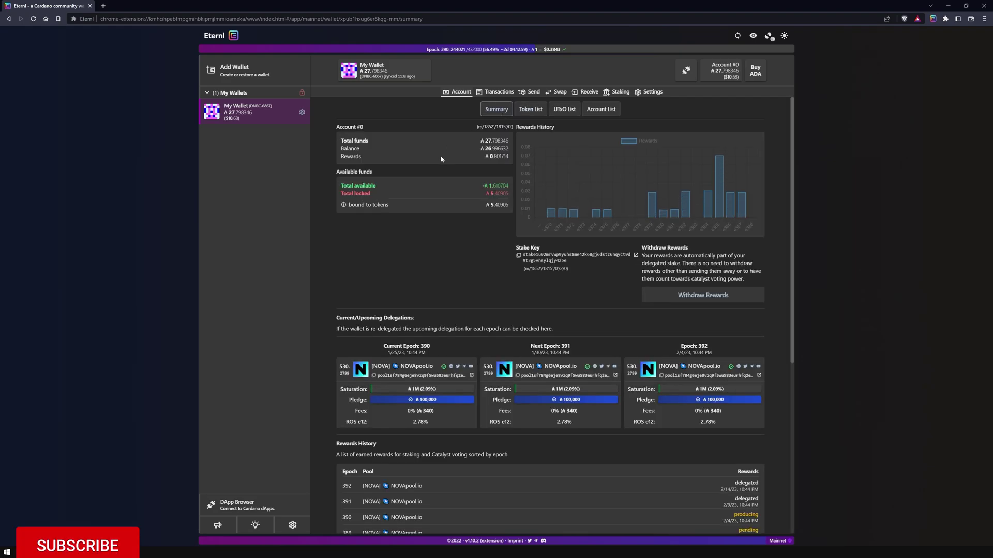